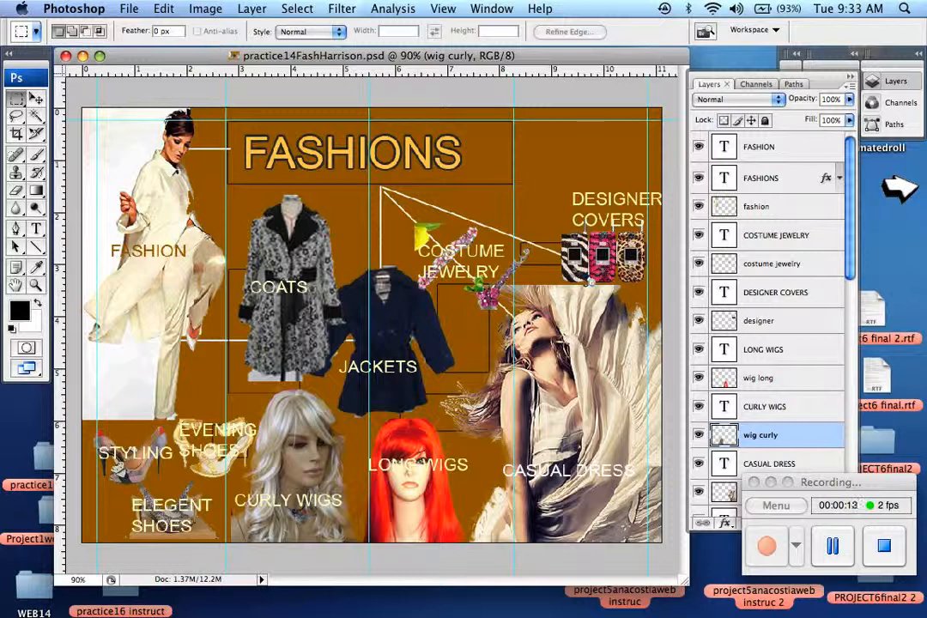
key("Tab")
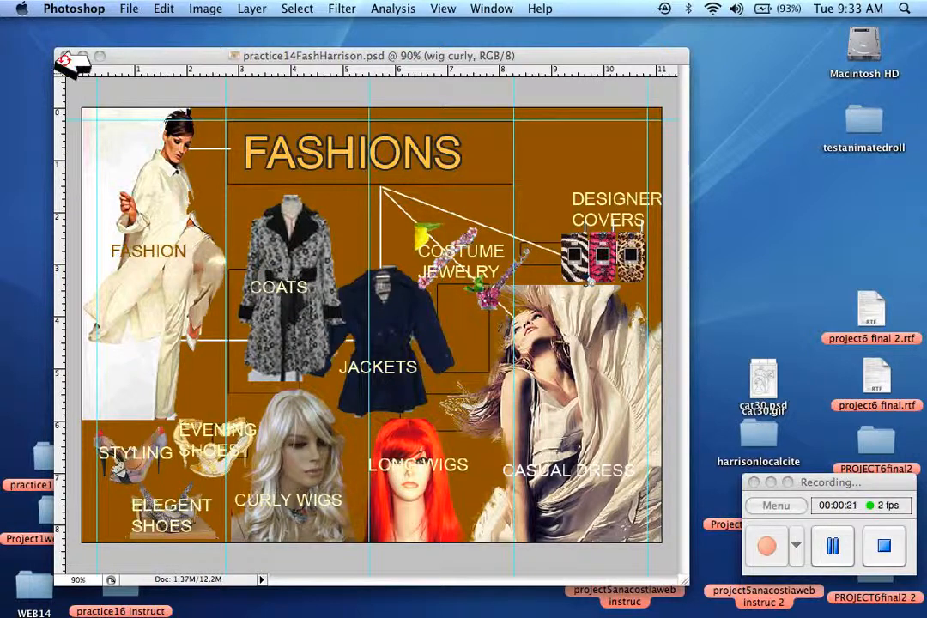
key("Tab")
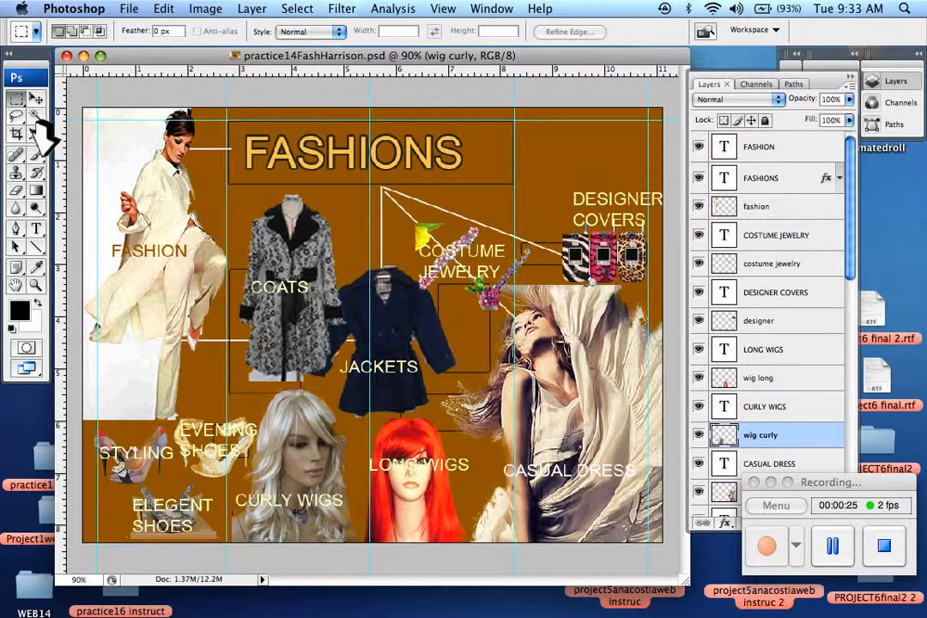
key("Tab")
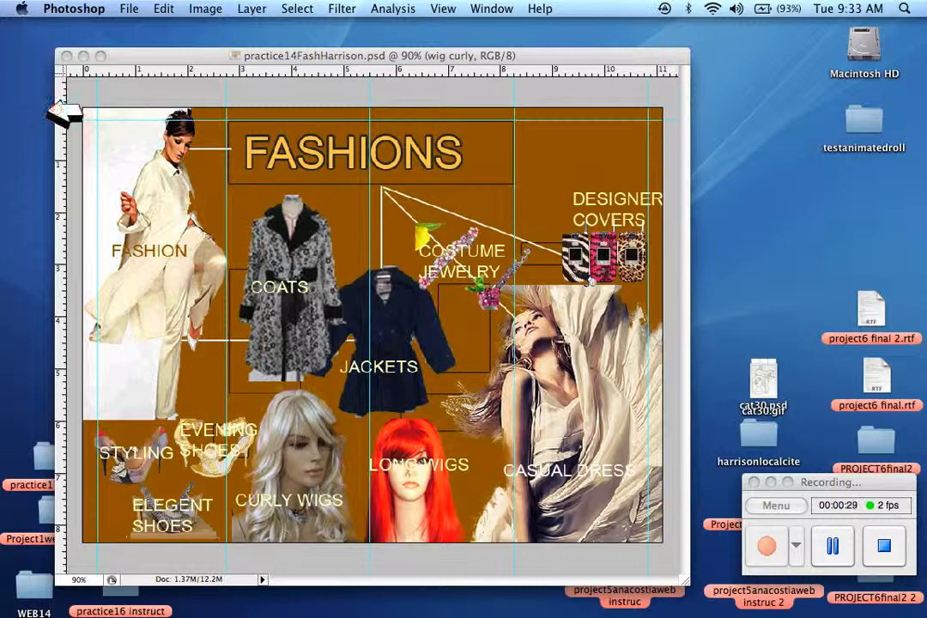
key("Tab")
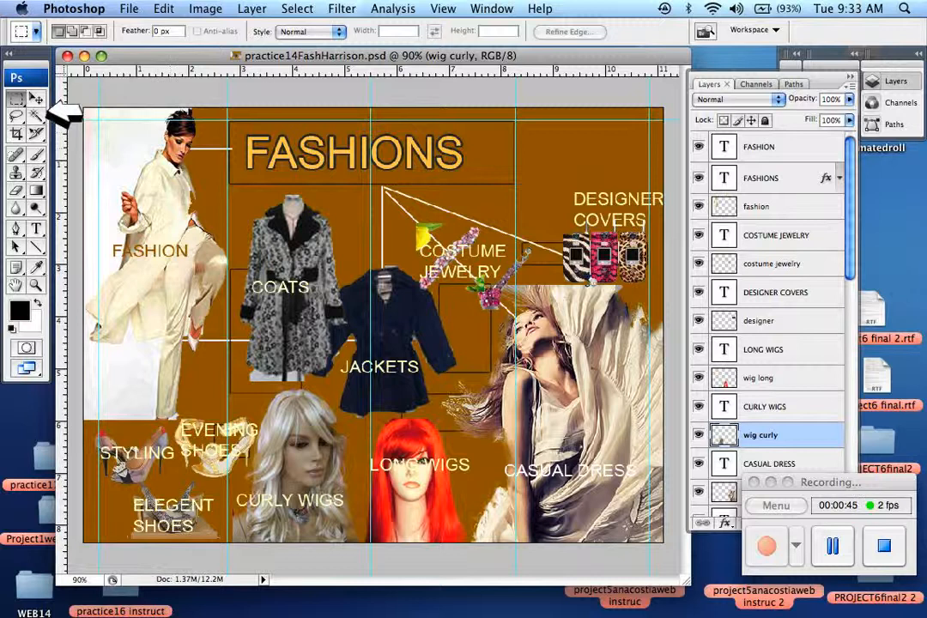
key("Tab")
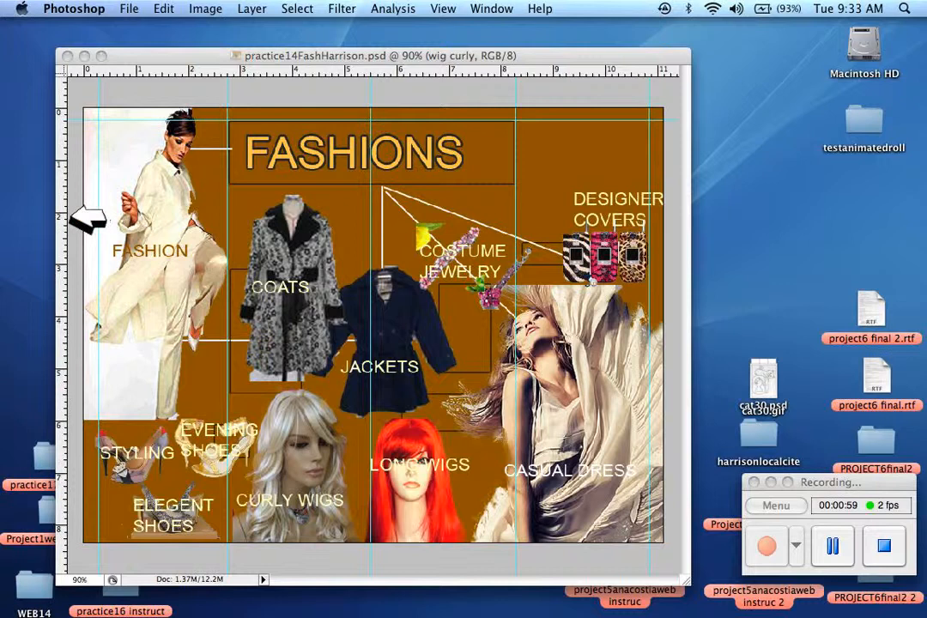
key("Tab")
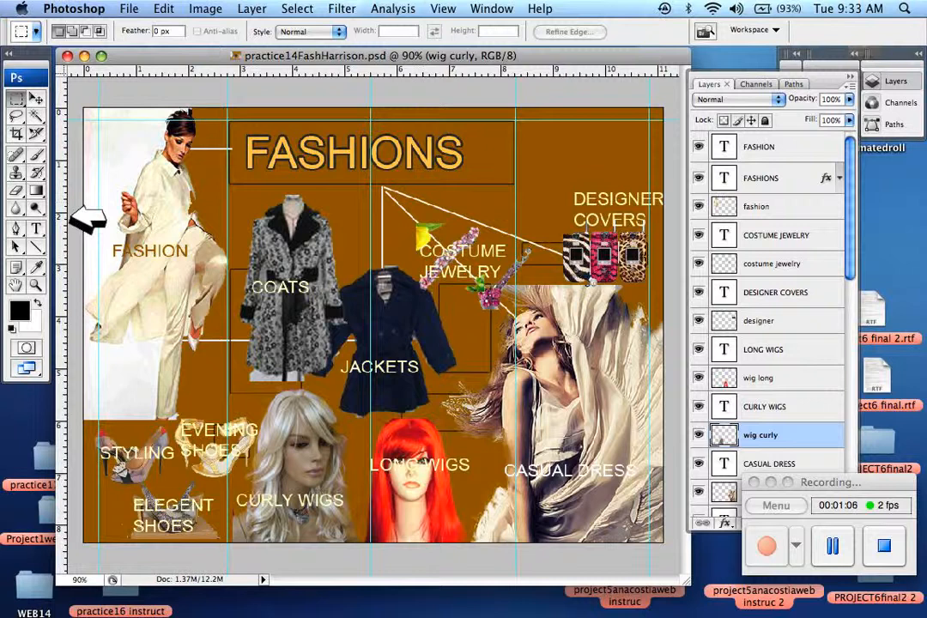
key("Tab")
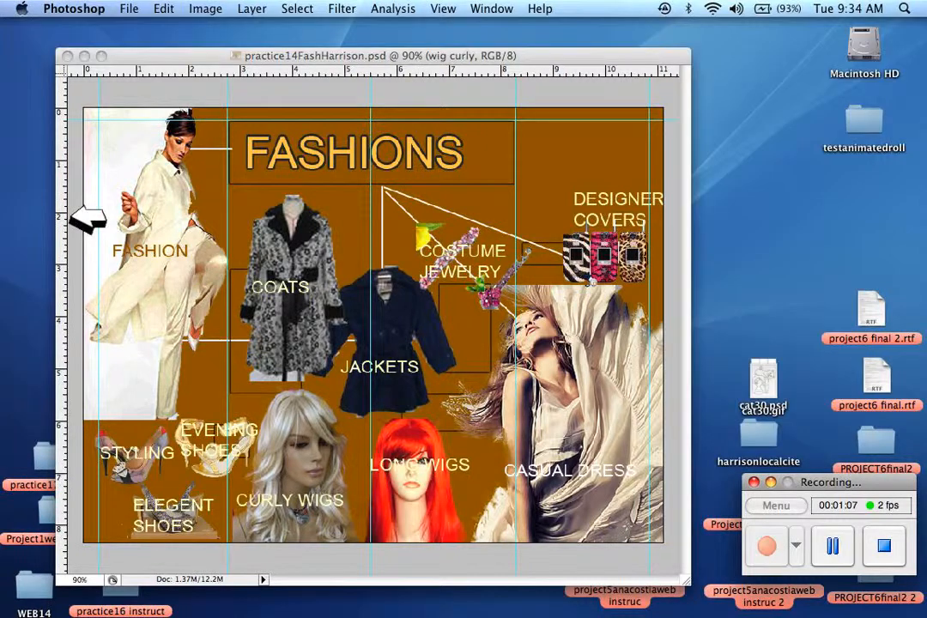
key("Tab")
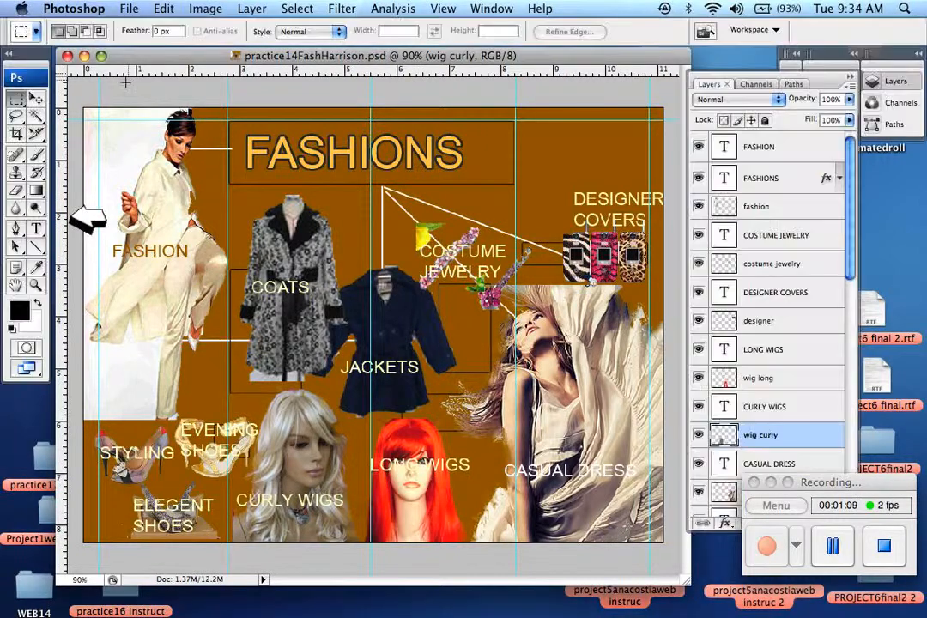
Switch to the Slice tool
left_click(36, 134)
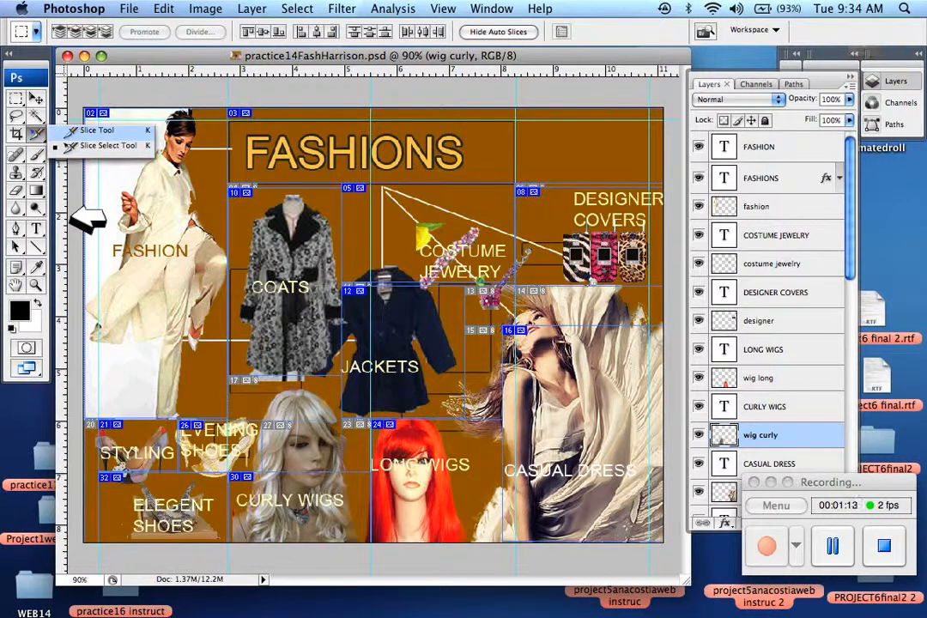
left_click(93, 130)
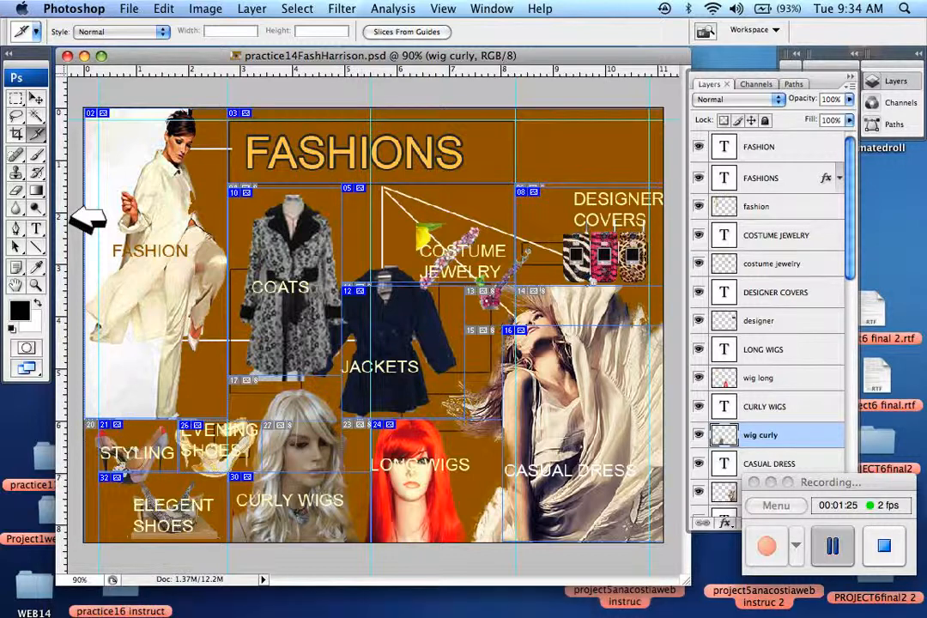
key("Tab")
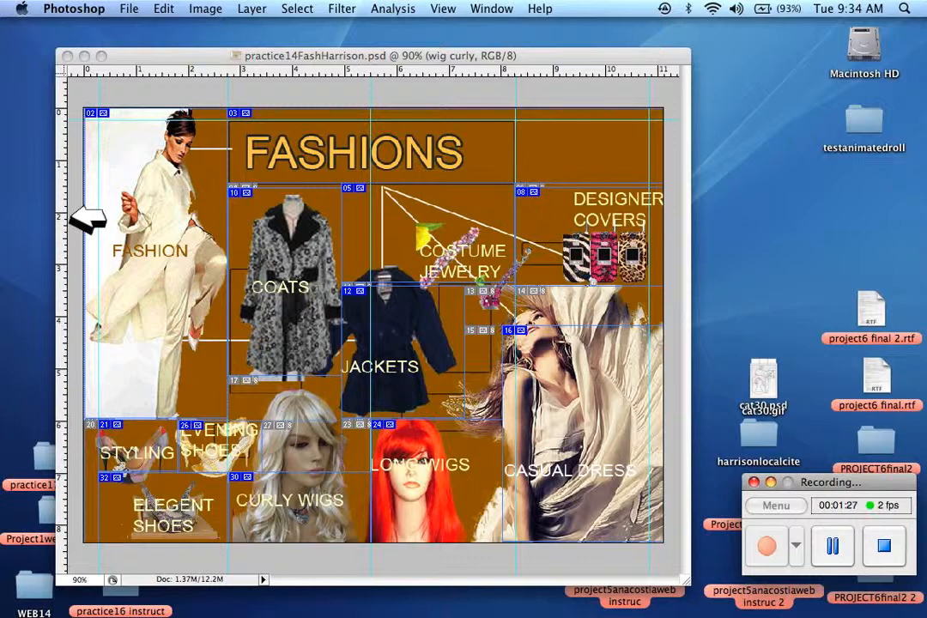
key("Tab")
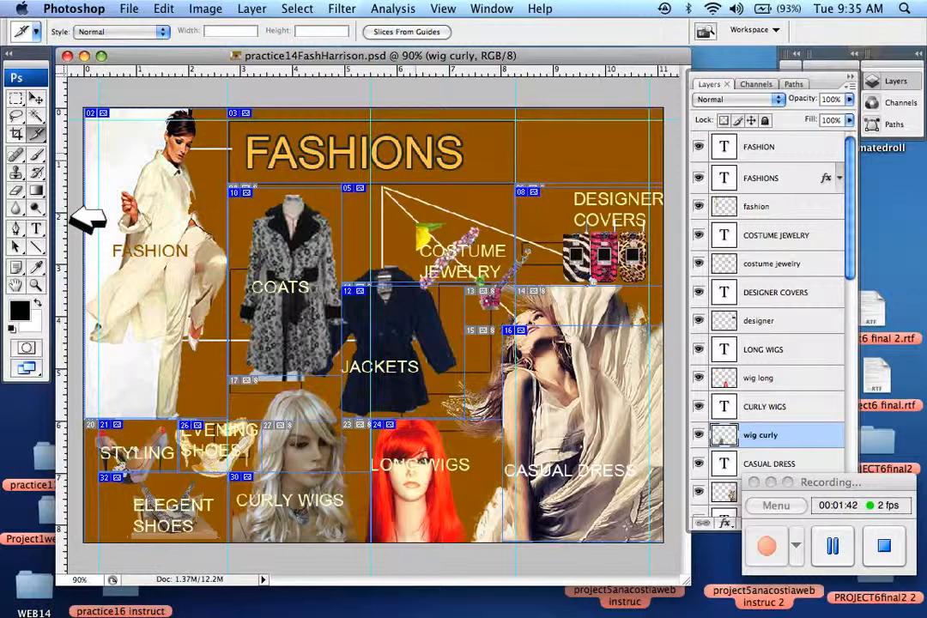
key("Tab")
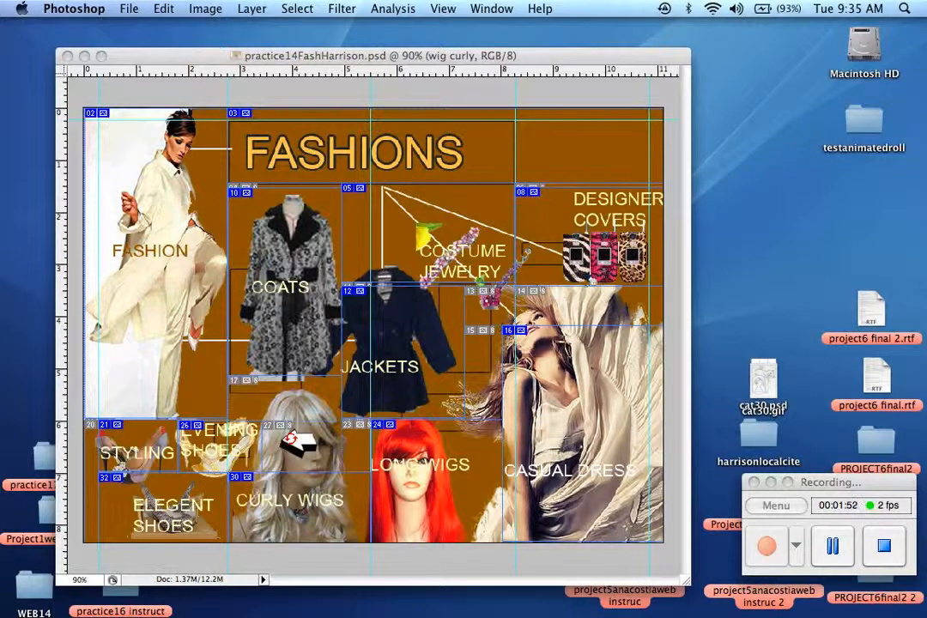
left_click(180, 494)
key("Tab")
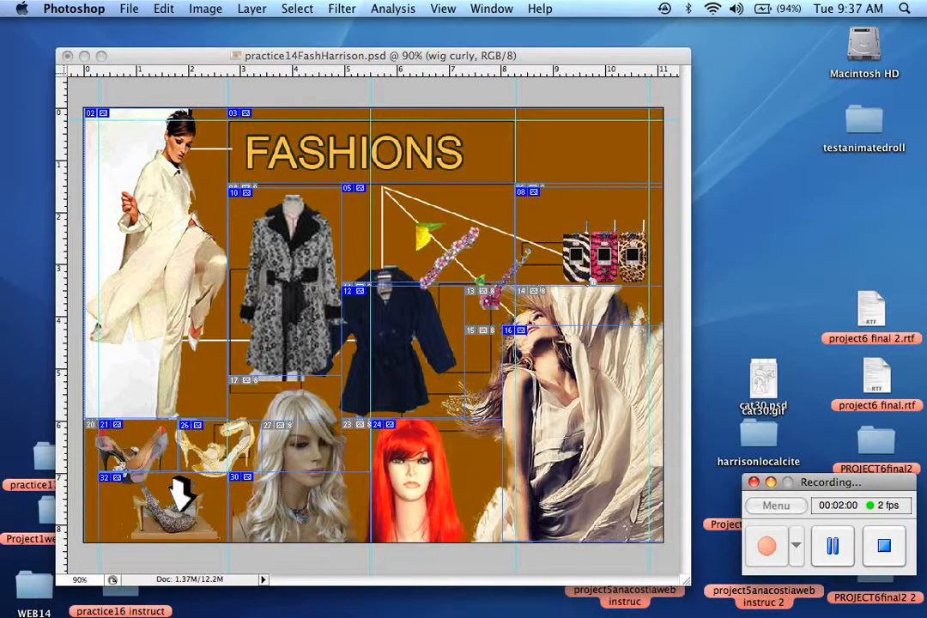
left_click(180, 494)
key("Tab")
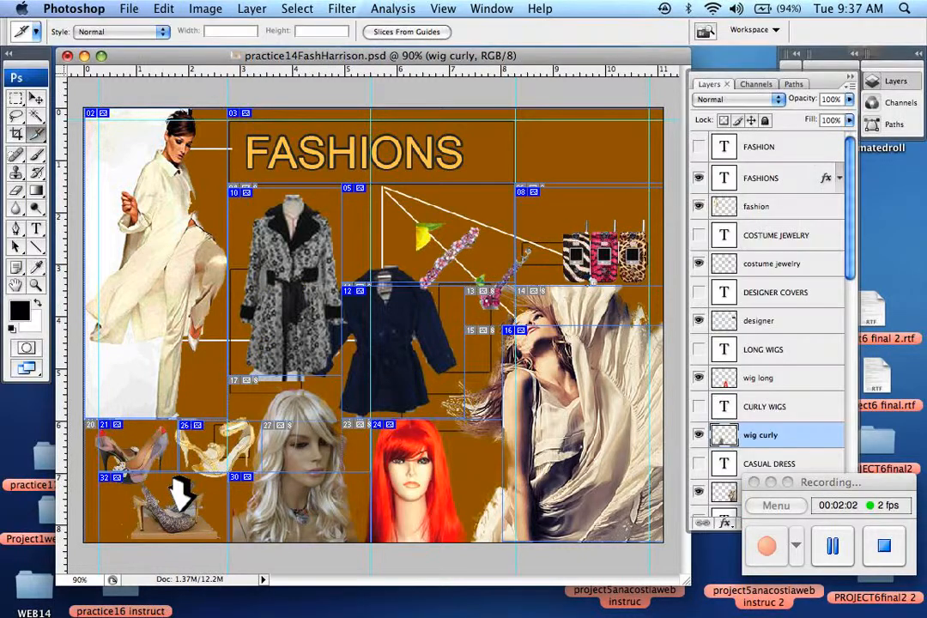
Using the Slice Select tool, name slice 02 around the woman in white "fashionoff" in its slice options
left_click(36, 133)
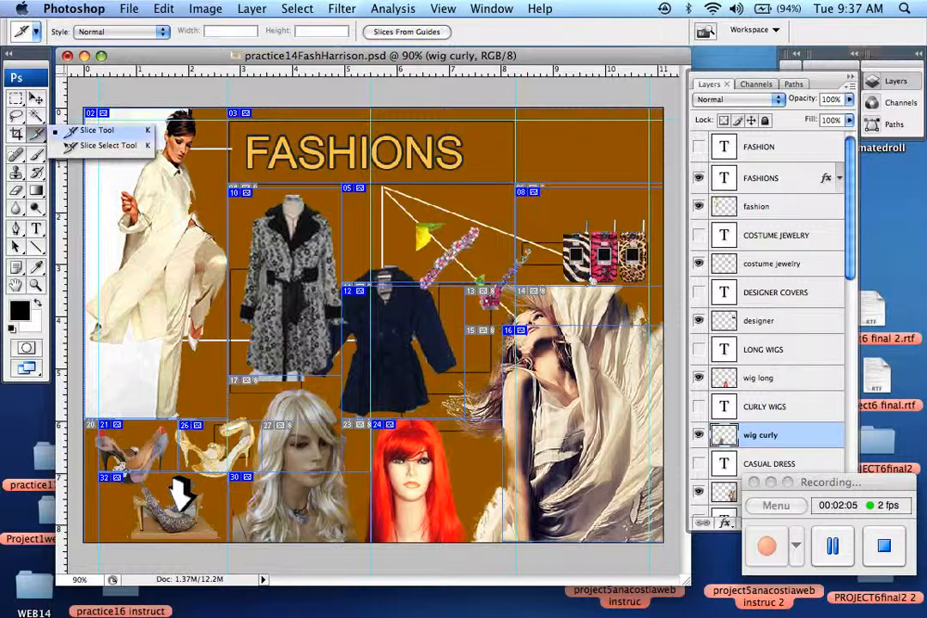
left_click(95, 145)
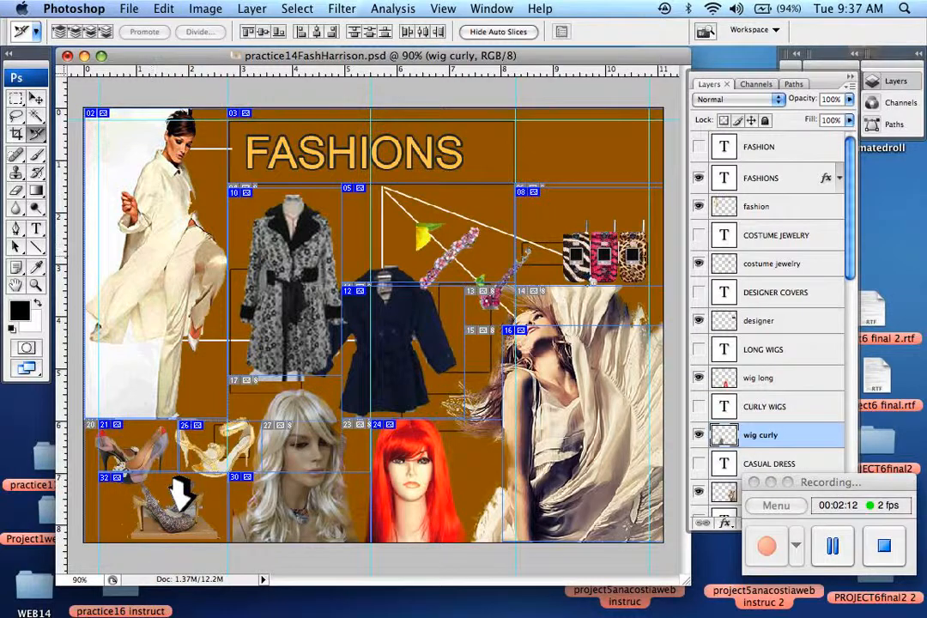
key("Tab")
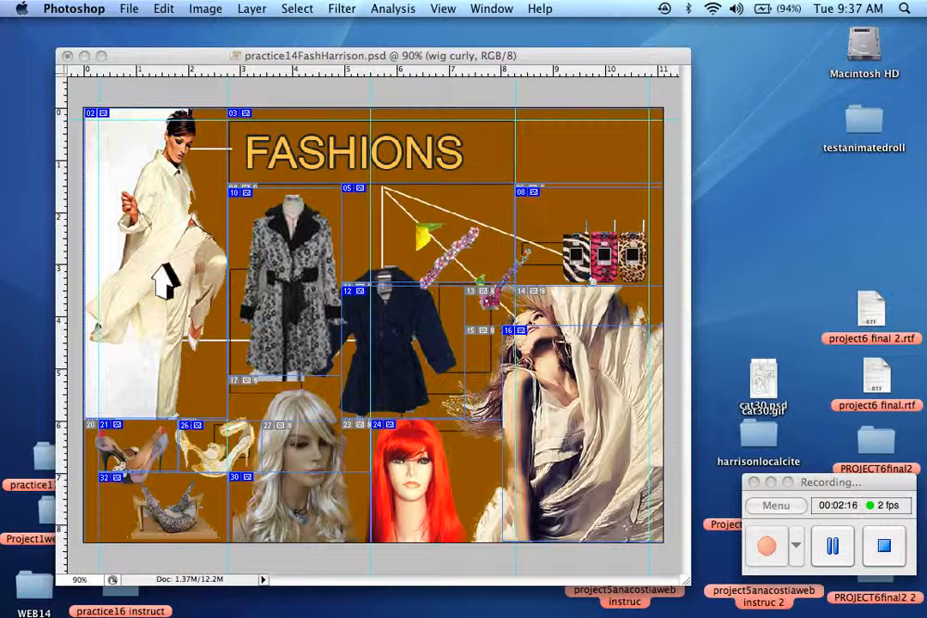
key("Tab")
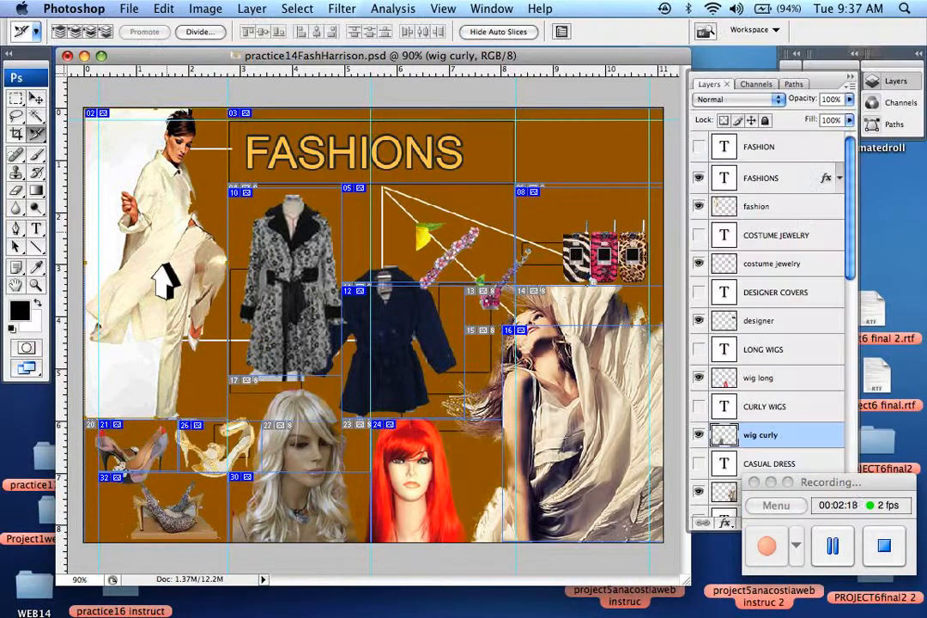
double_click(165, 279)
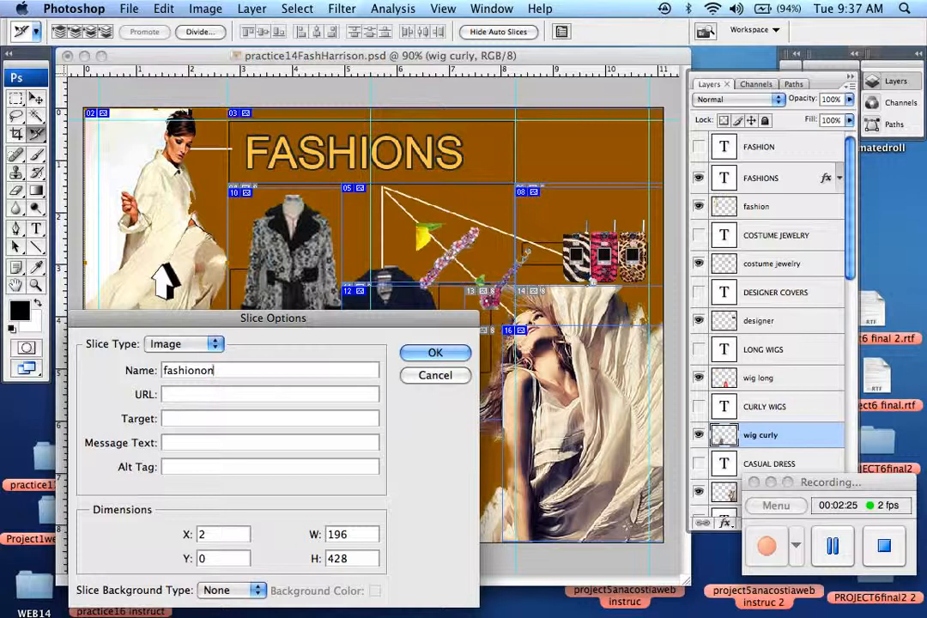
key("BackSpace")
type("ff")
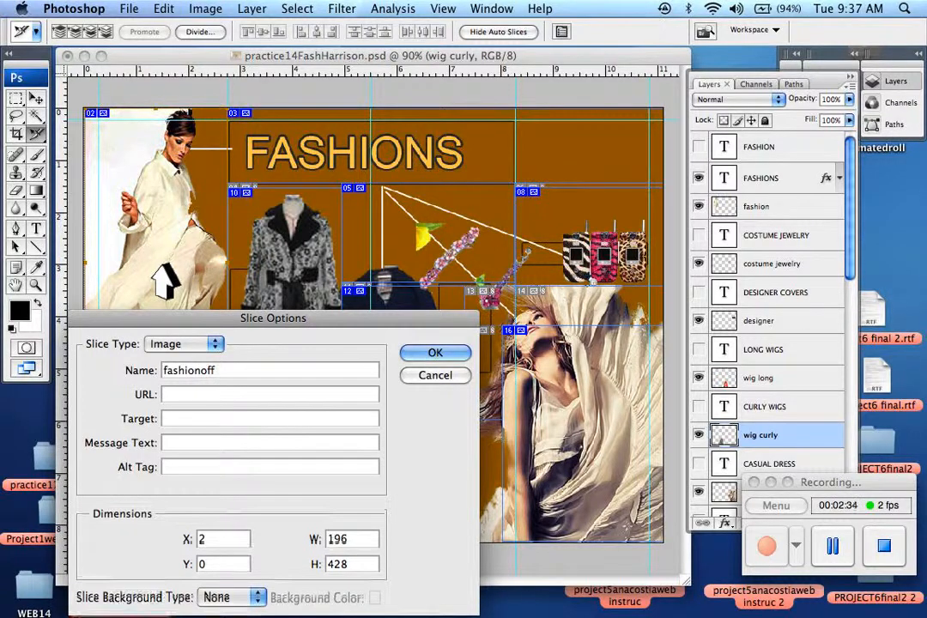
left_click_drag(273, 318, 283, 435)
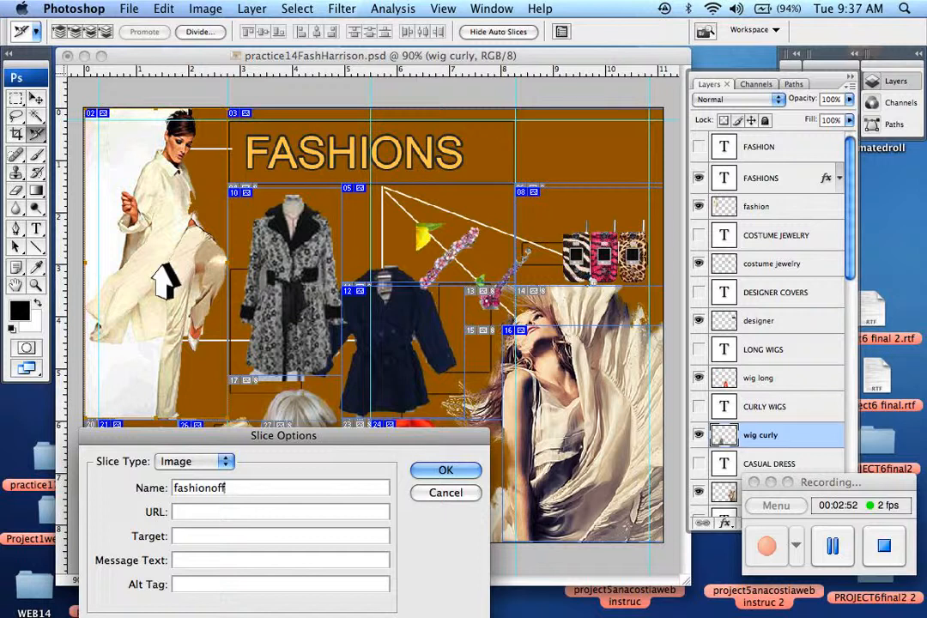
key("Return")
key("Tab")
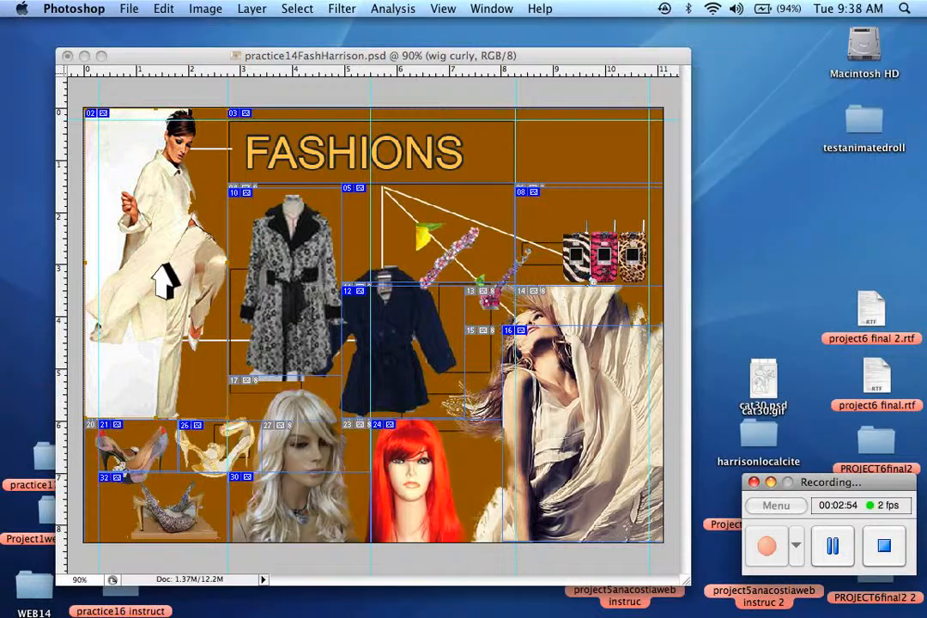
key("Tab")
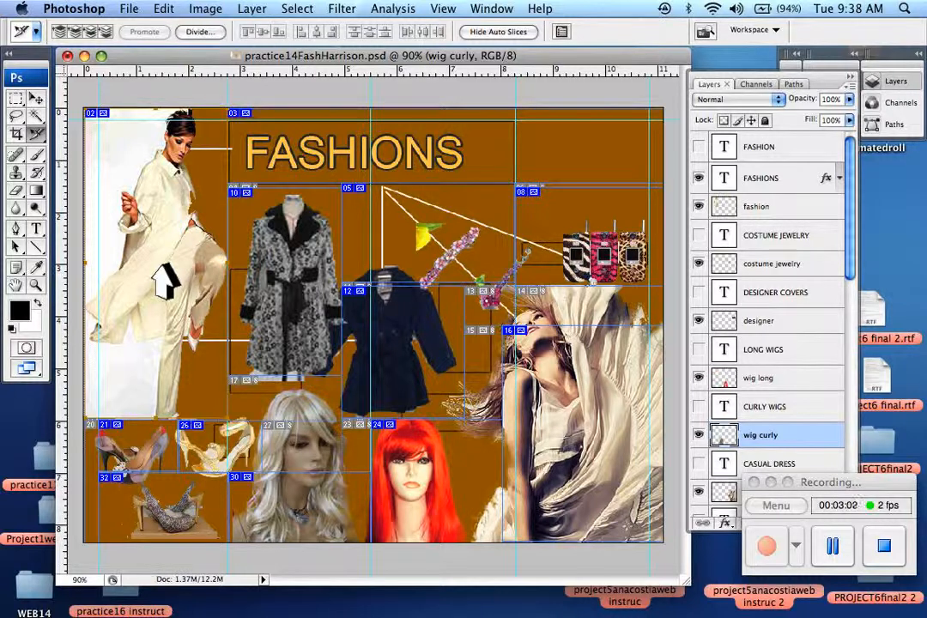
Save the sliced page for web and devices as optimized GIF, using the HTML and Images format with all slices
left_click(129, 9)
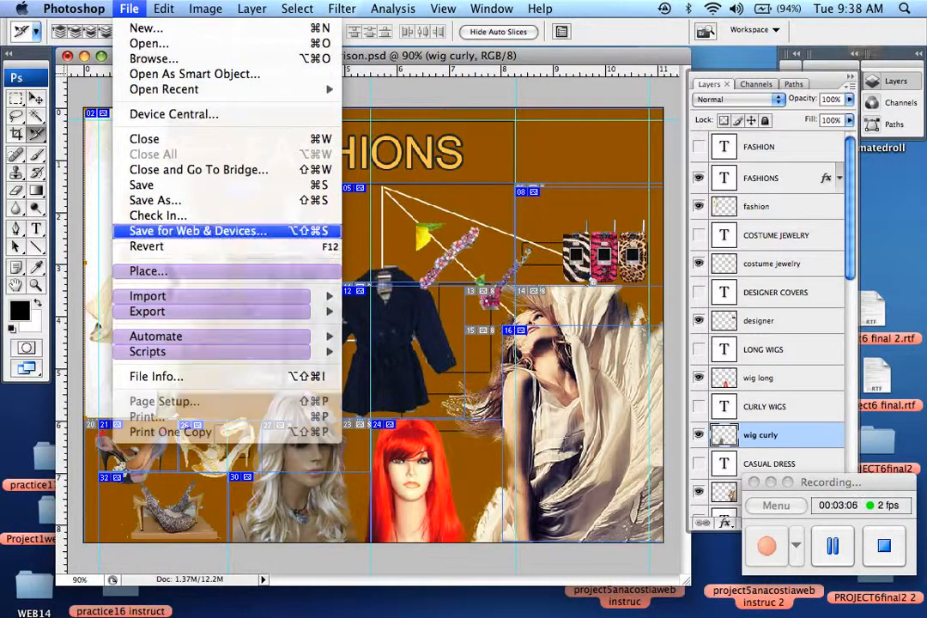
left_click(151, 246)
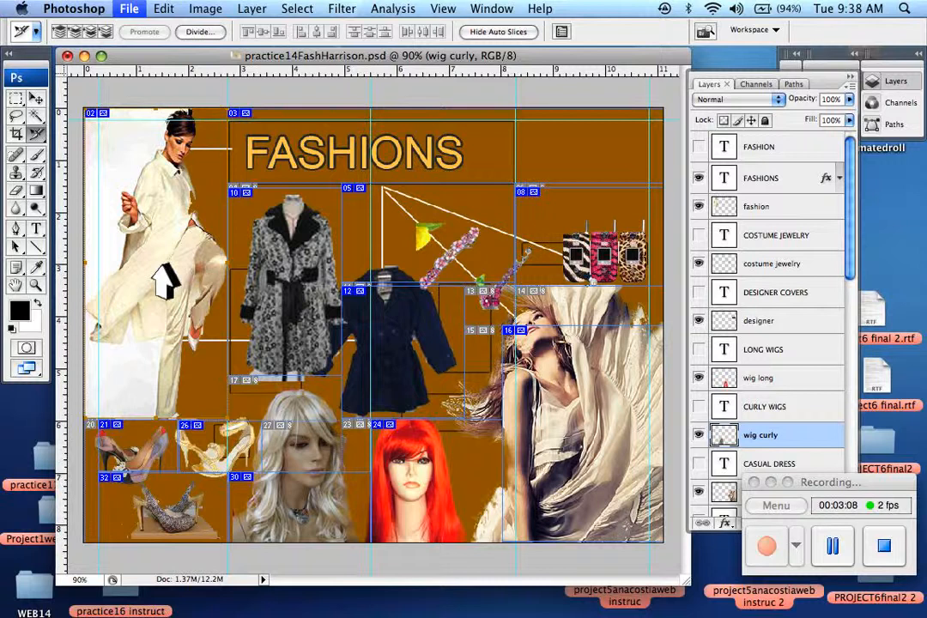
key("super+alt+shift+s")
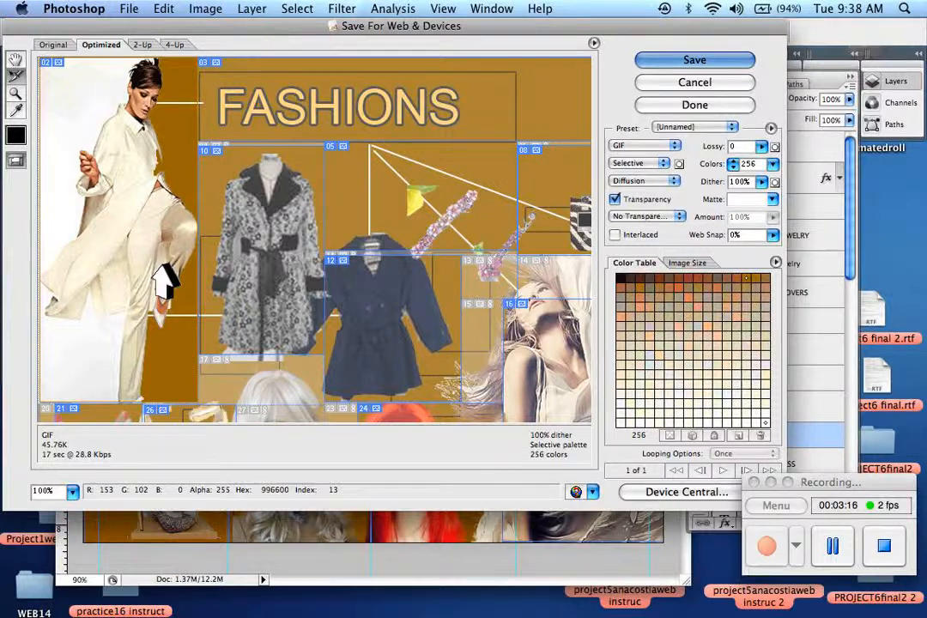
key("Return")
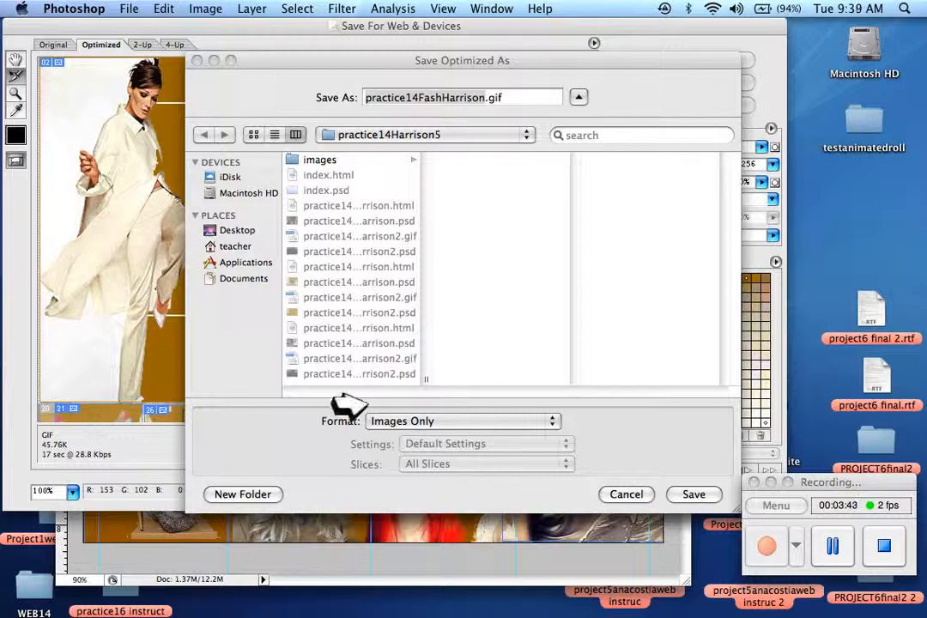
left_click(371, 419)
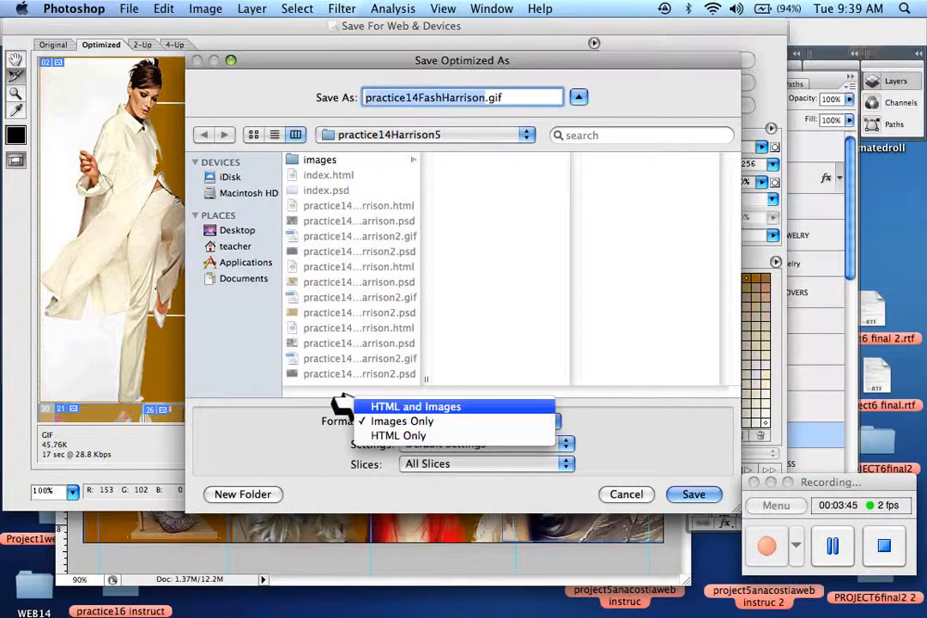
left_click(369, 406)
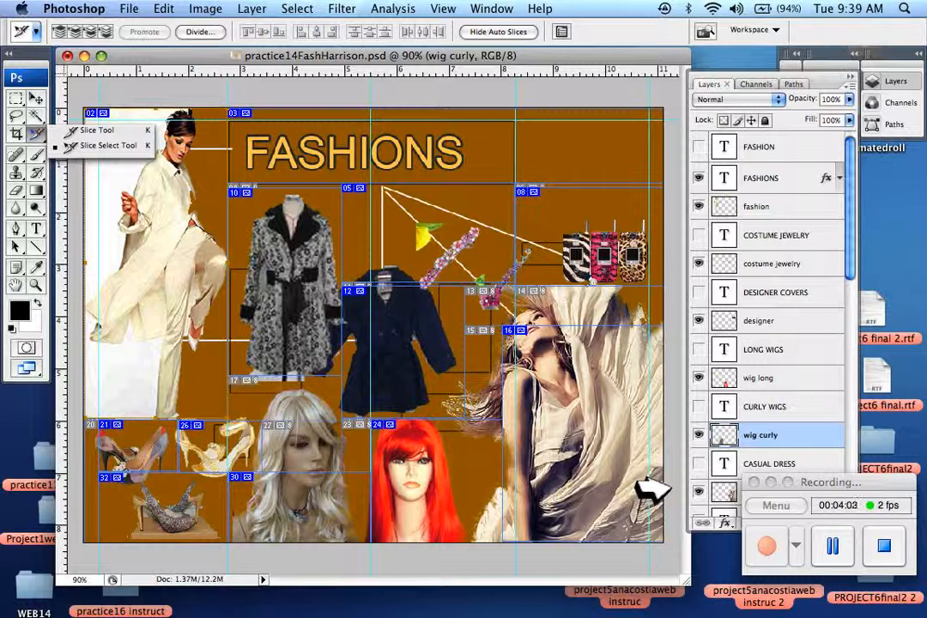
Rename slice 02 around the woman in white as "fashionon" in its slice options
key("Escape")
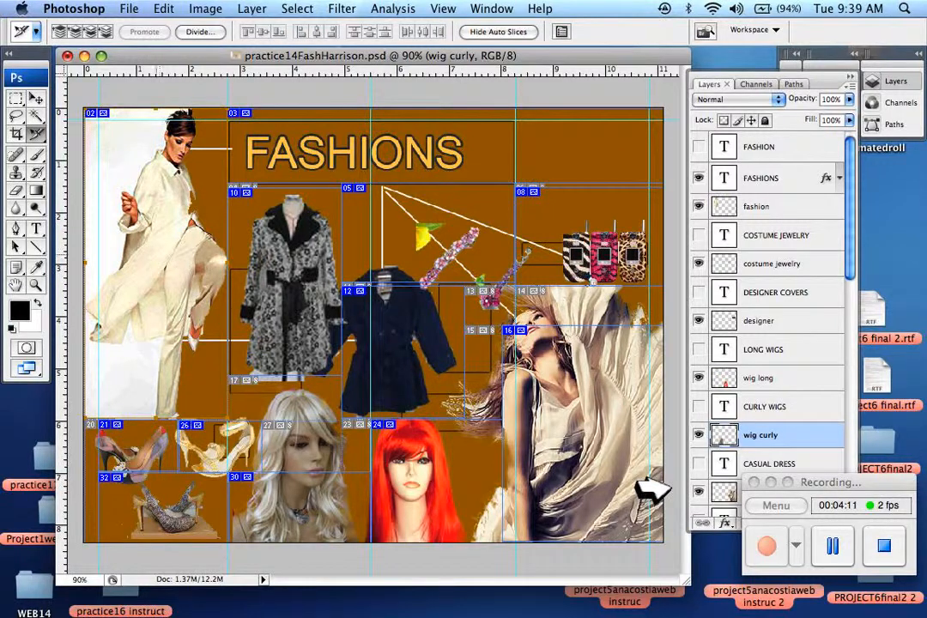
double_click(642, 487)
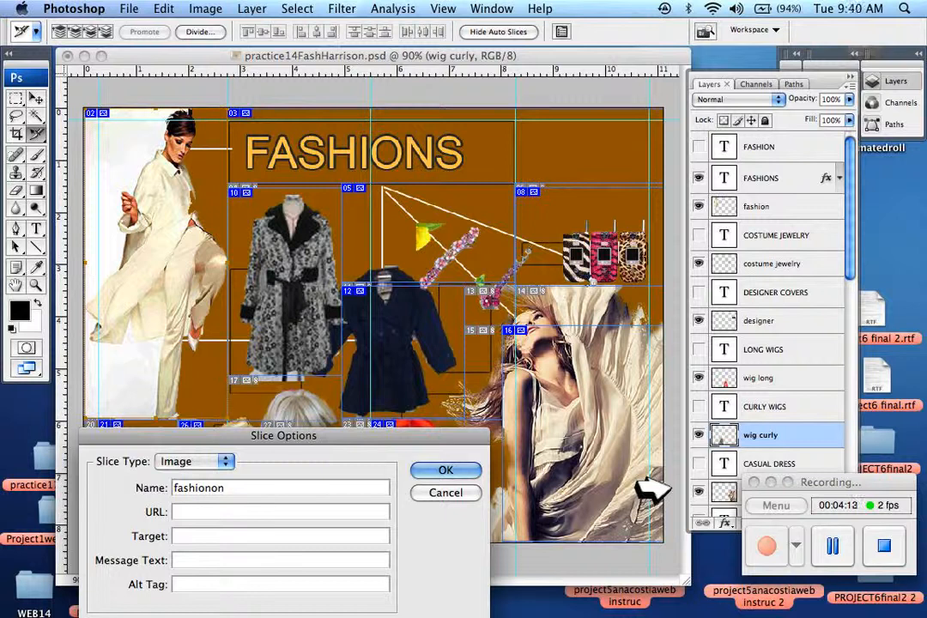
key("BackSpace")
key("BackSpace")
type("o")
key("Return")
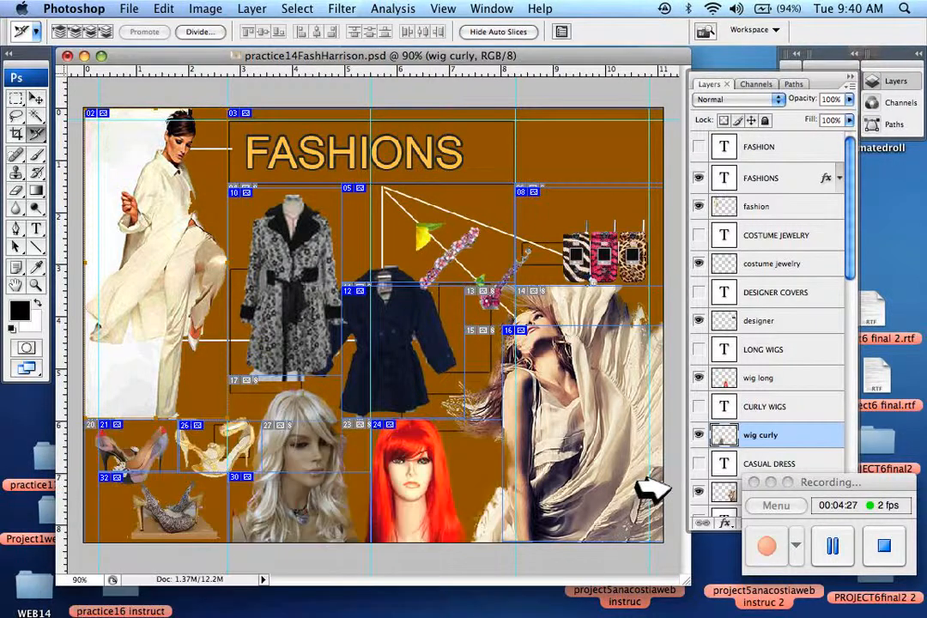
key("Tab")
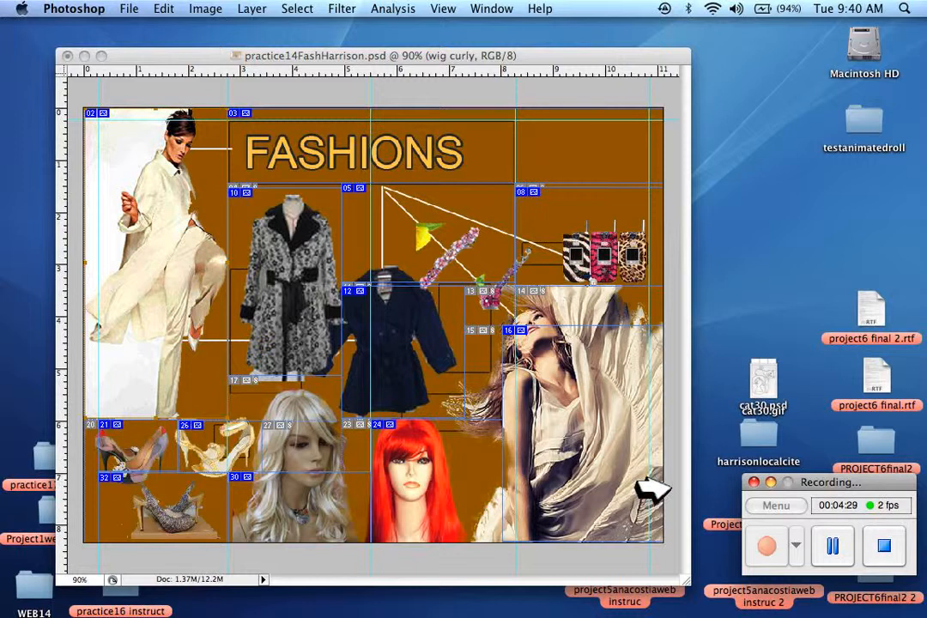
key("Tab")
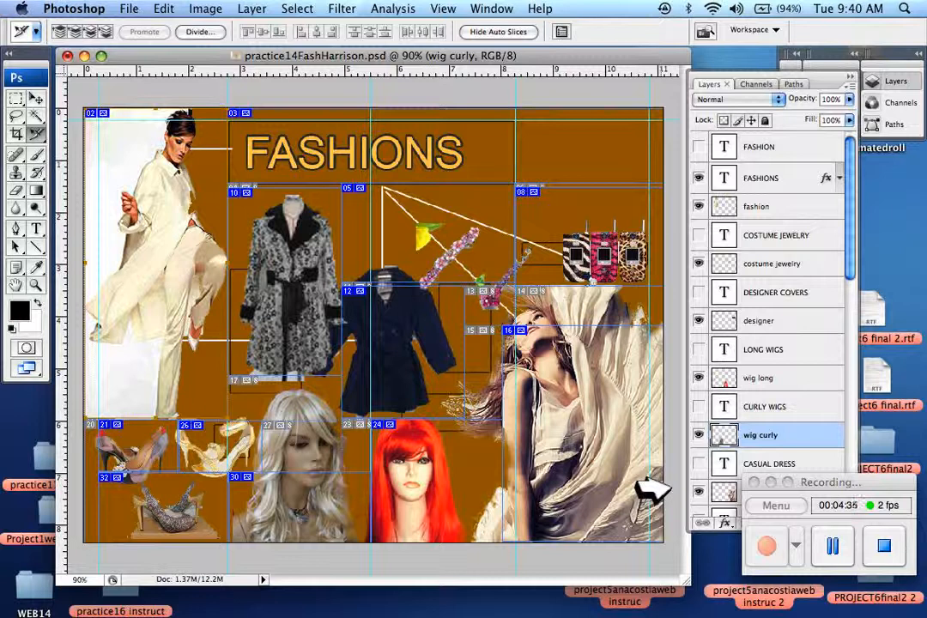
Show all hidden text label layers for the on state, including FASHION, COSTUME JEWELRY, DESIGNER COVERS, LONG WIGS, CURLY WIGS, CASUAL DRESS and COATS
left_click(699, 147)
left_click(699, 235)
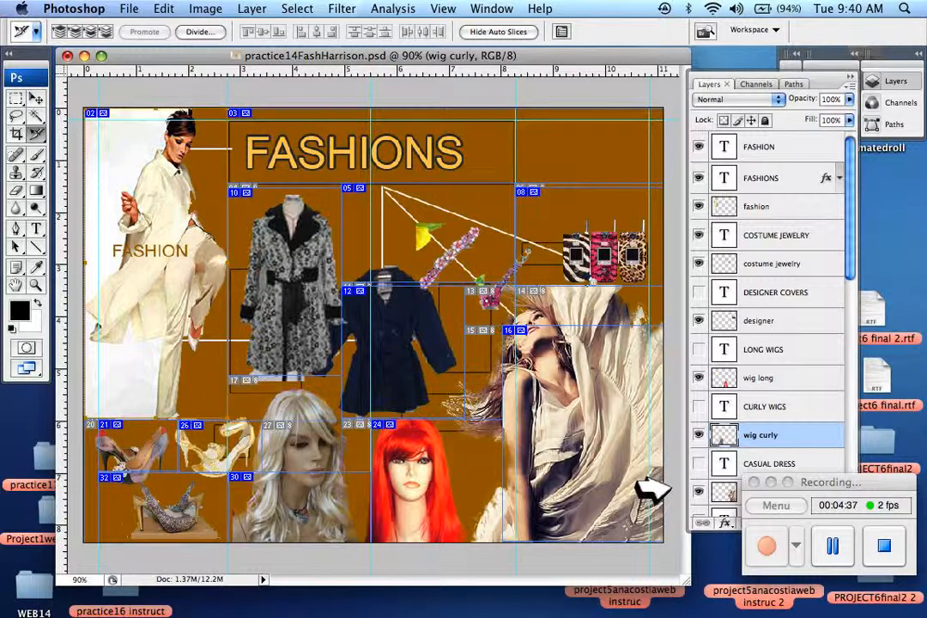
left_click(699, 292)
left_click(699, 349)
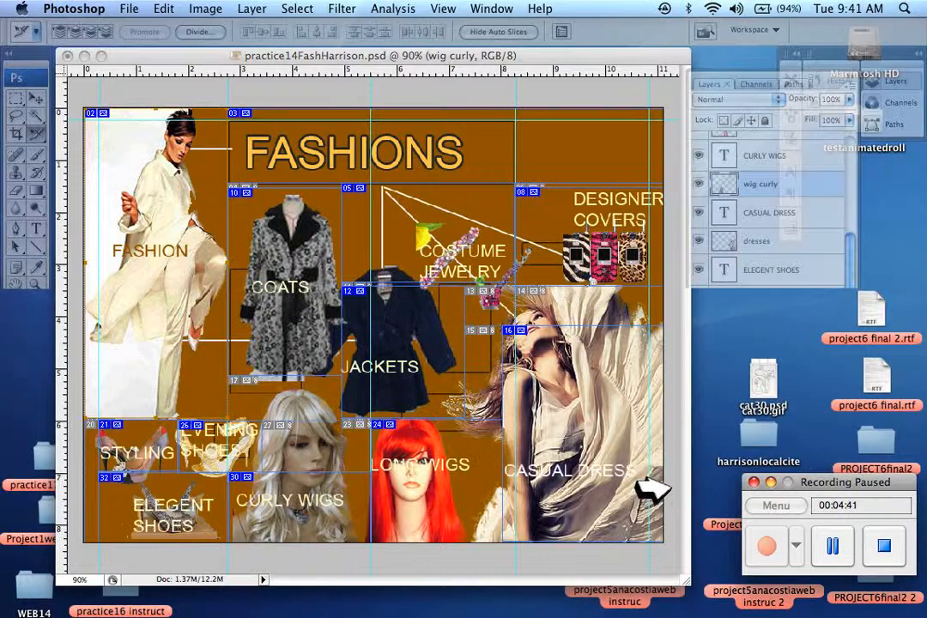
key("Tab")
key("Tab")
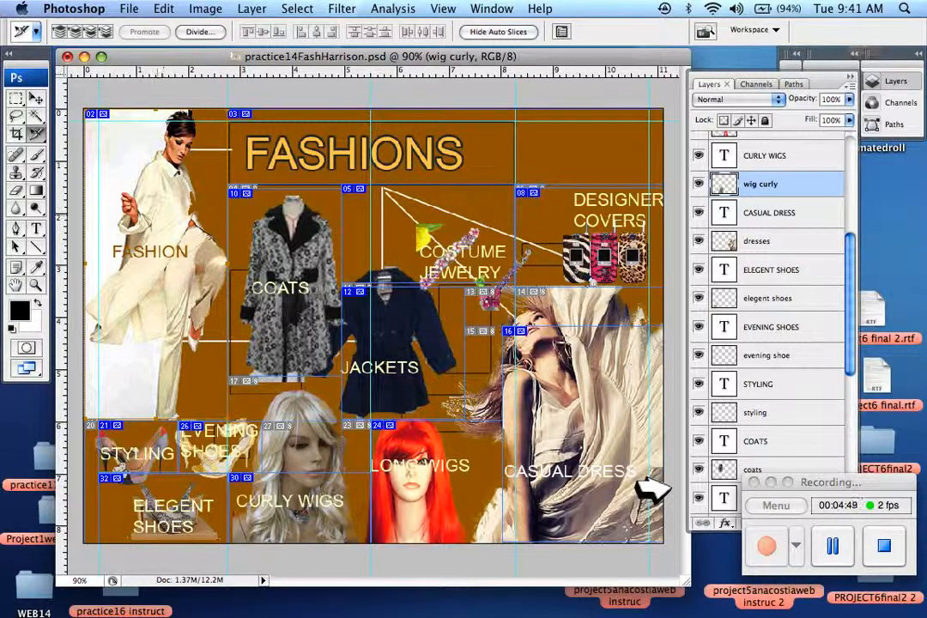
Check the name of slice 02 around the woman in white in its slice options
double_click(157, 217)
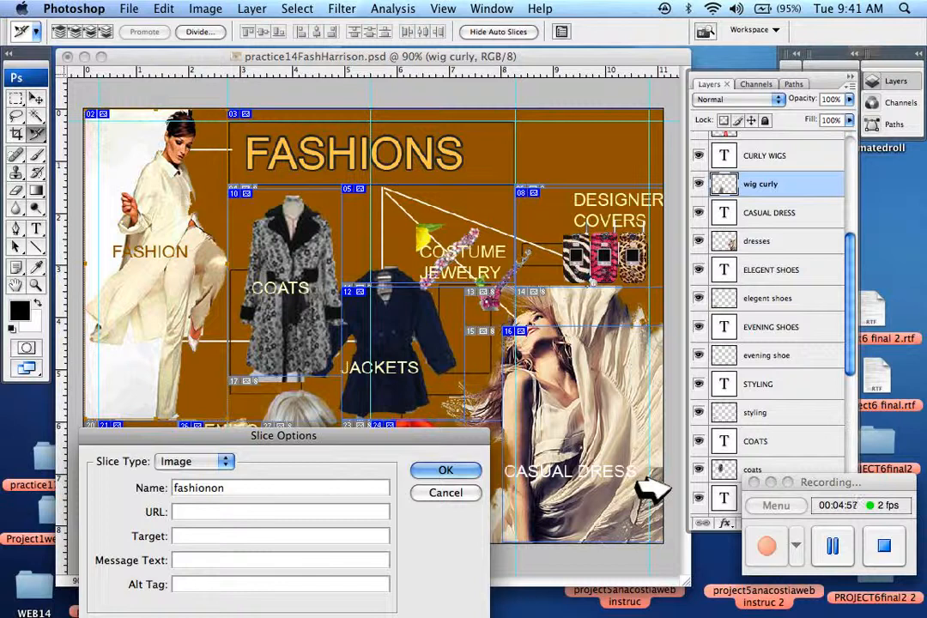
key("super+Tab")
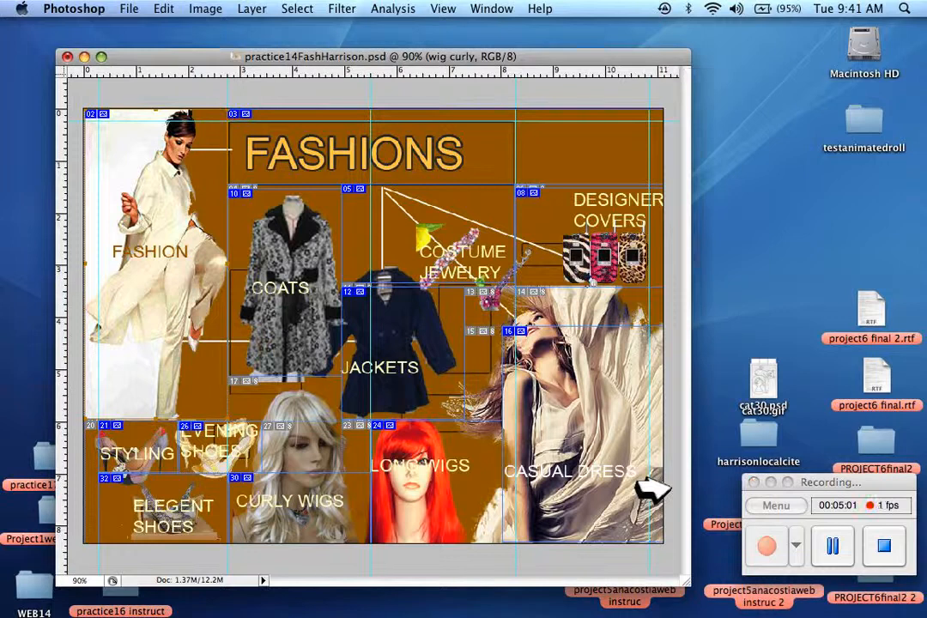
key("super+Tab")
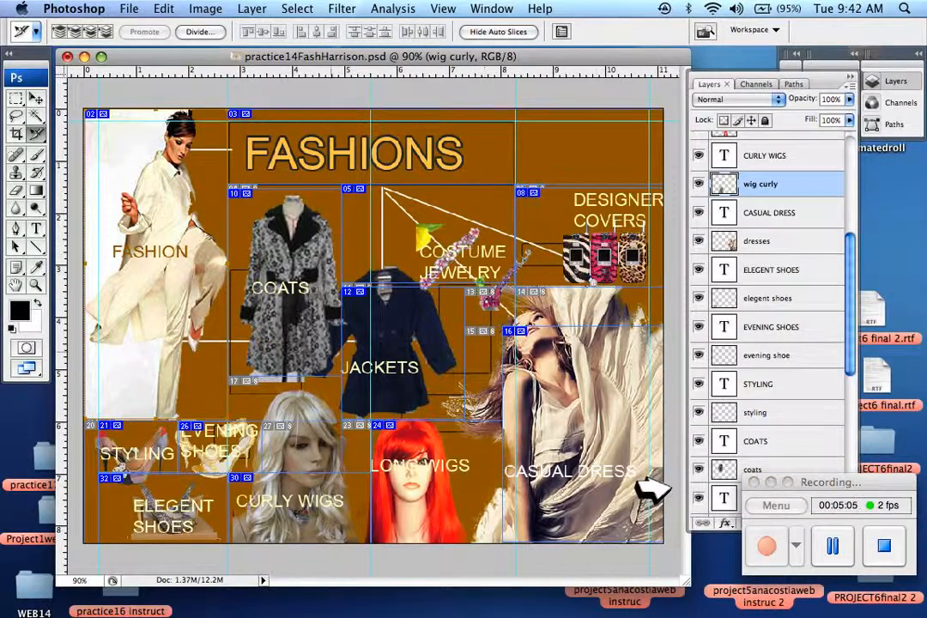
Save the on-state page for web and devices as optimized GIF, using the Images Only format with default settings and all slices
left_click(129, 9)
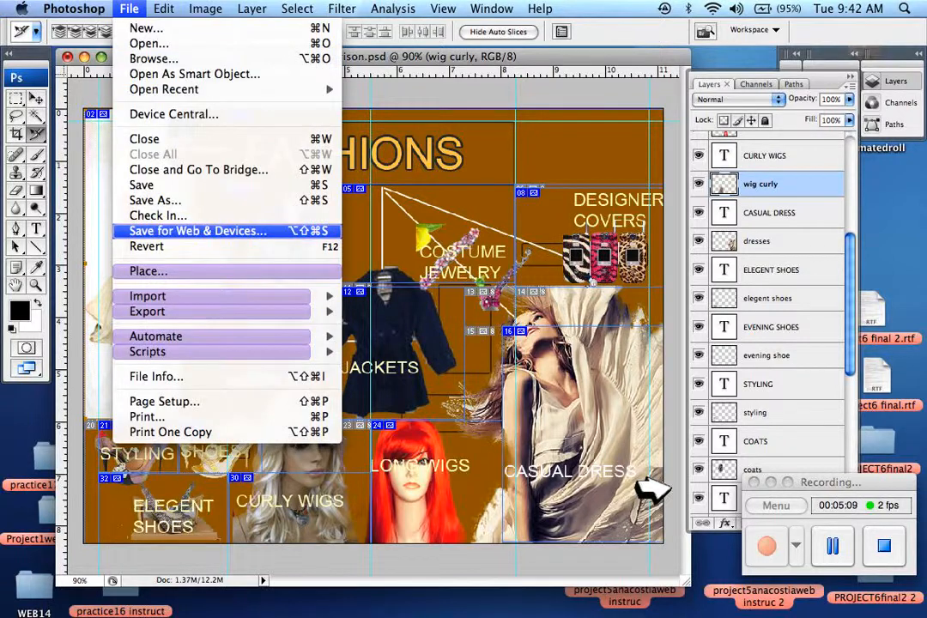
left_click(198, 231)
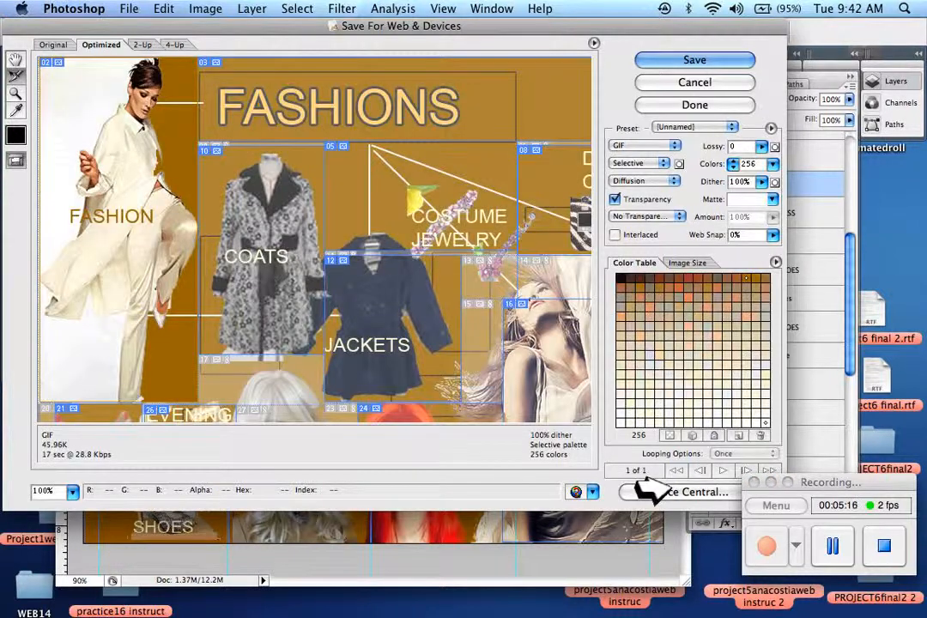
key("Return")
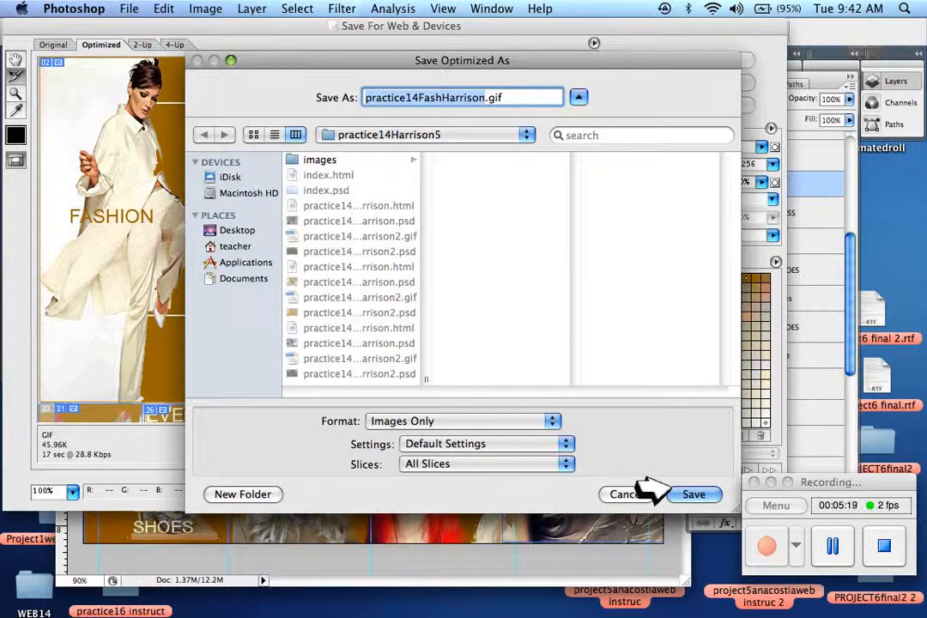
left_click(673, 492)
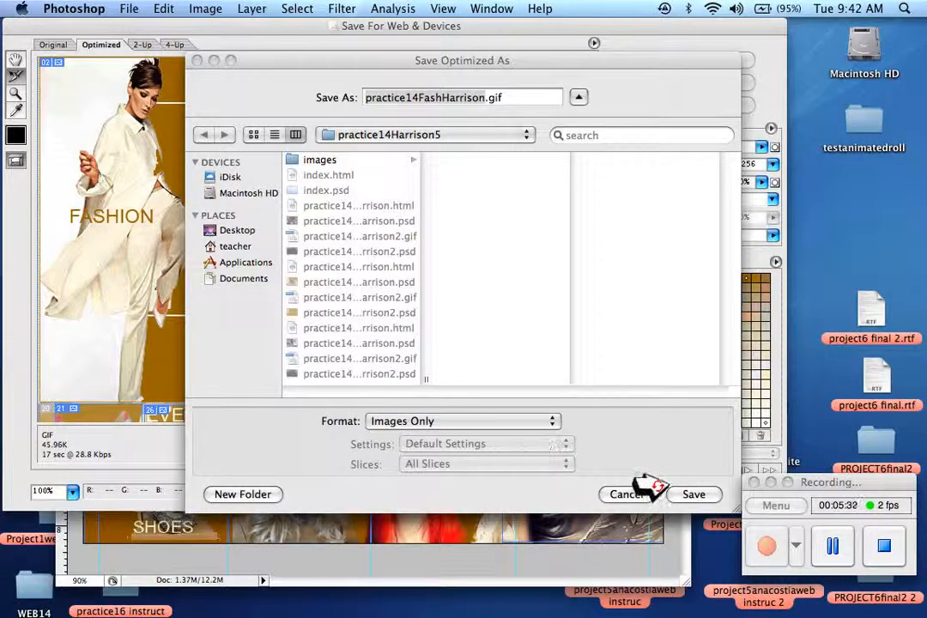
left_click(665, 492)
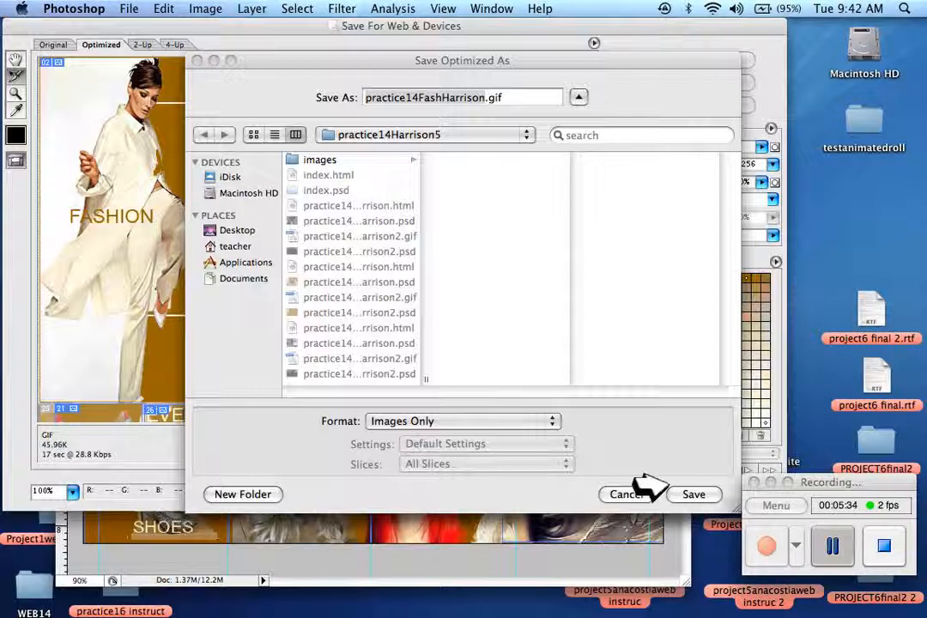